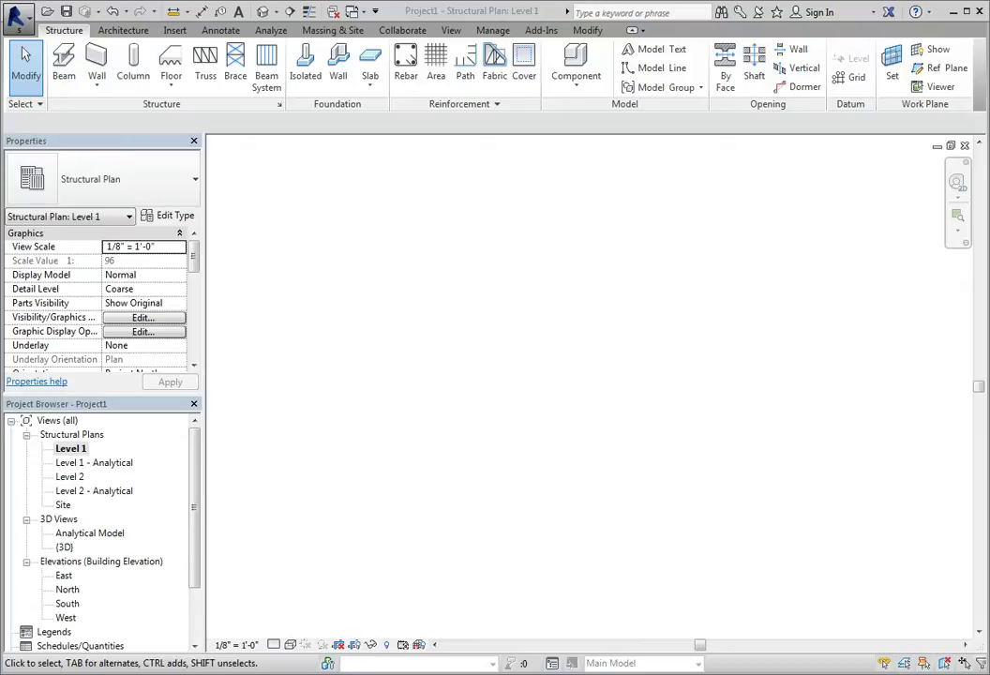
Step: Switch the ribbon to the Architecture tab so the Circulation panel's Stair tool shows
left_click(123, 30)
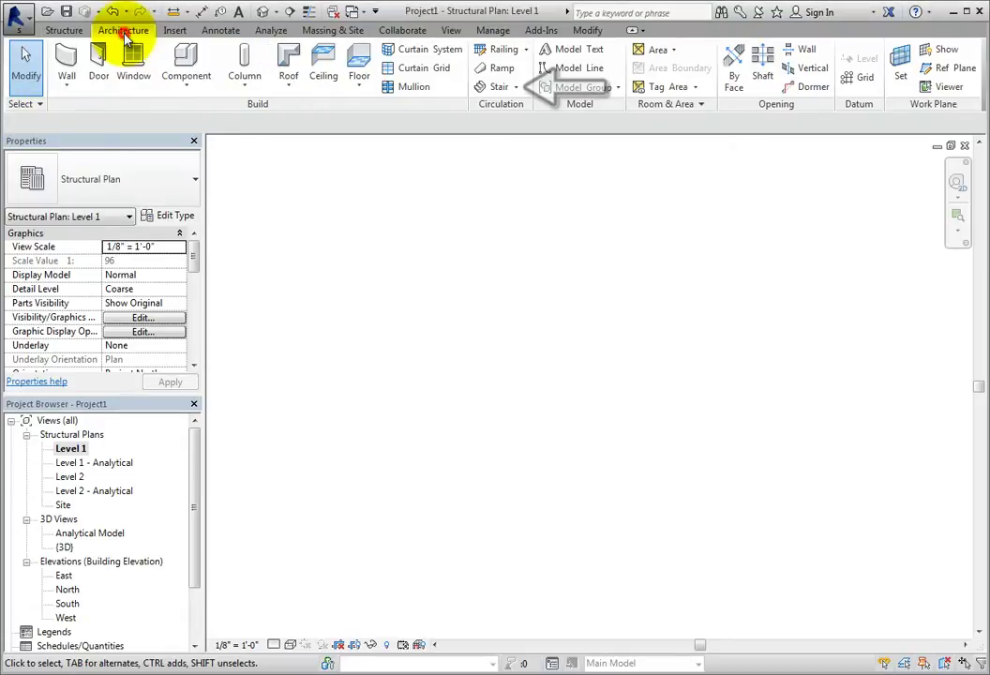
Step: Sketch a straight component stair: a 10-riser run, a 3'-0" gap, then a run to riser 18
left_click(489, 88)
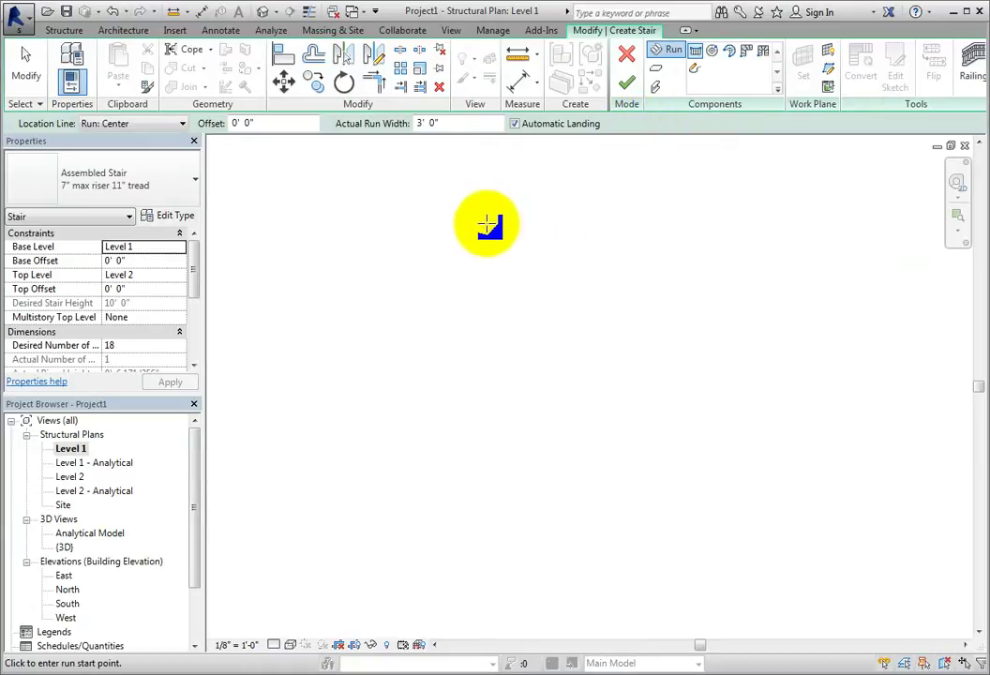
left_click(379, 245)
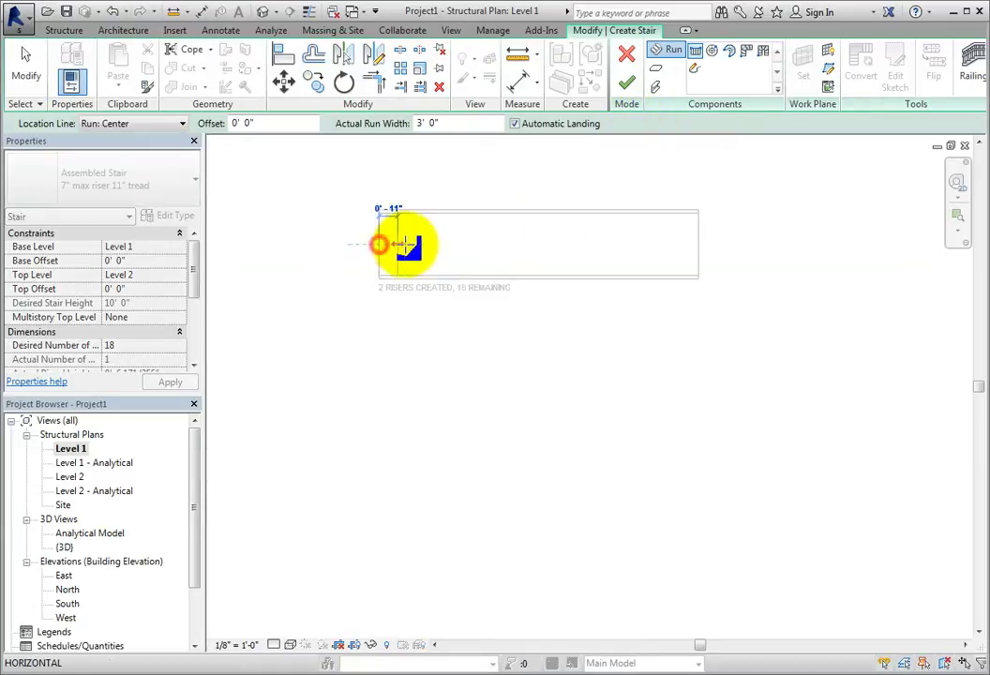
left_click(548, 245)
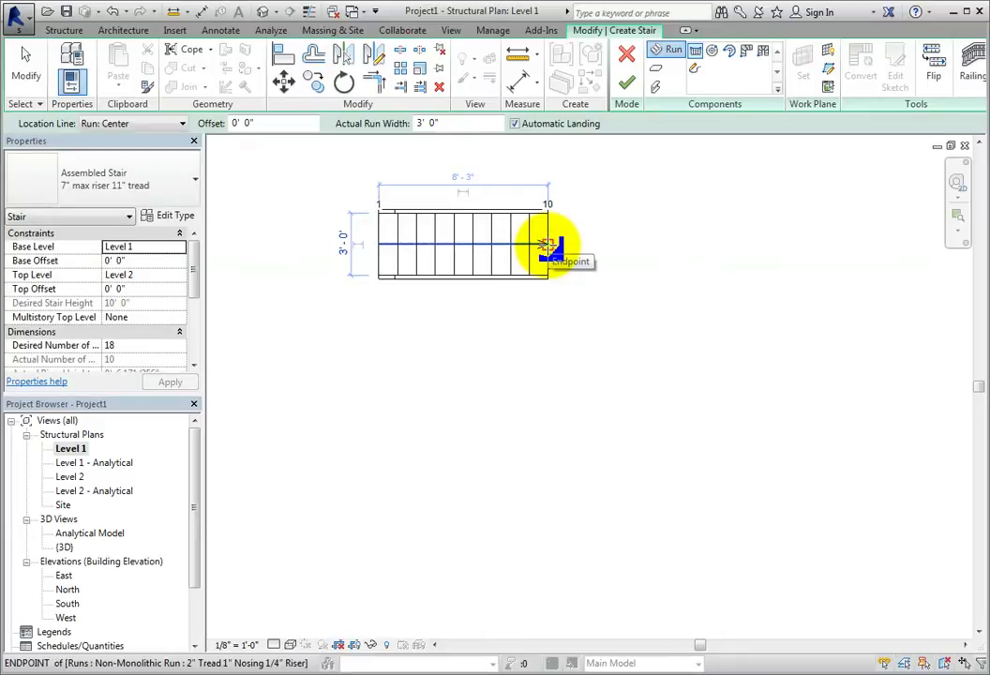
left_click(610, 245)
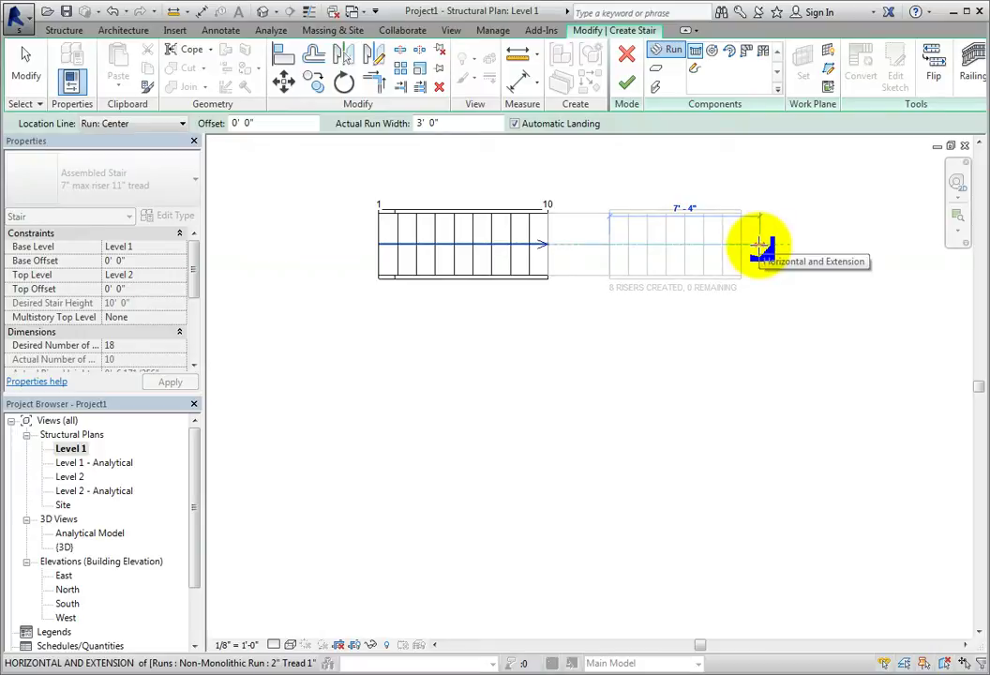
left_click(759, 246)
key("Escape")
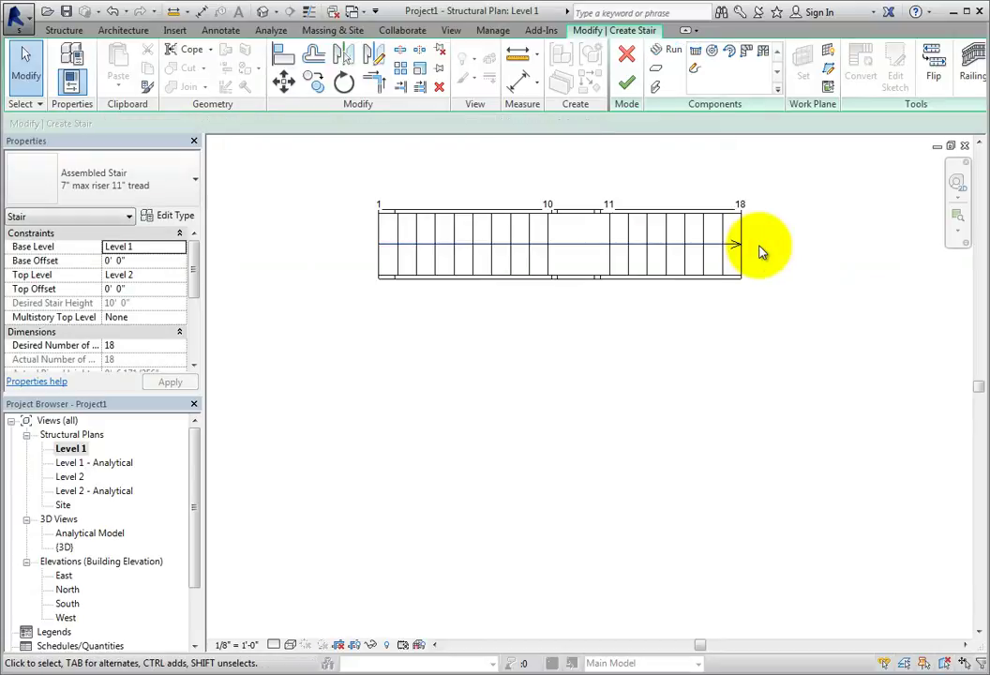
Step: Finish the straight stair, inspect it Shaded in the 3D view, then return to Level 1
left_click(626, 82)
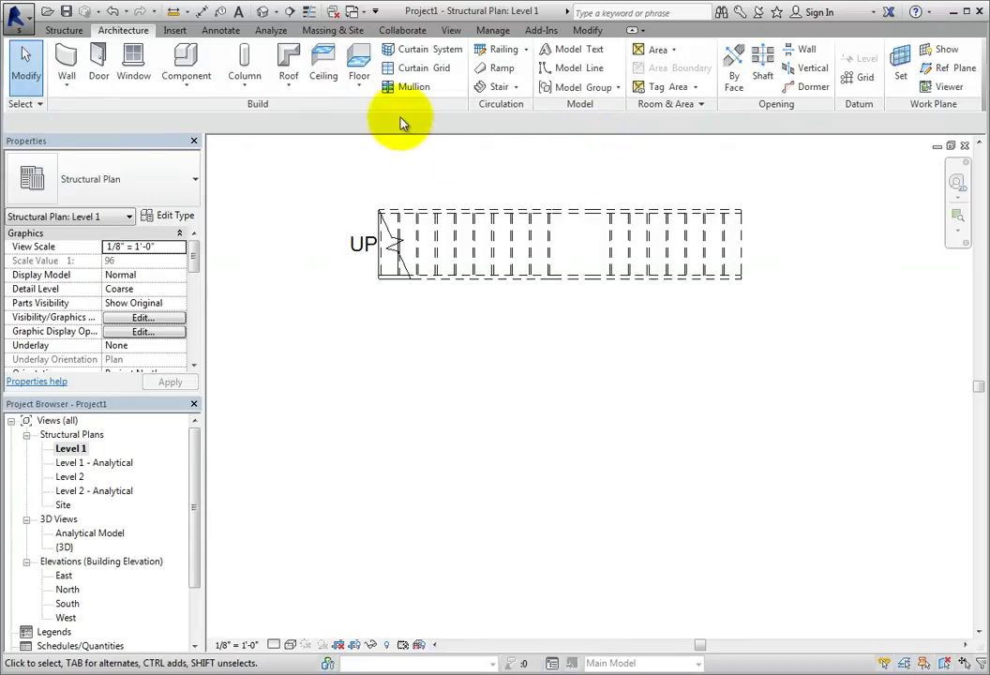
left_click(263, 11)
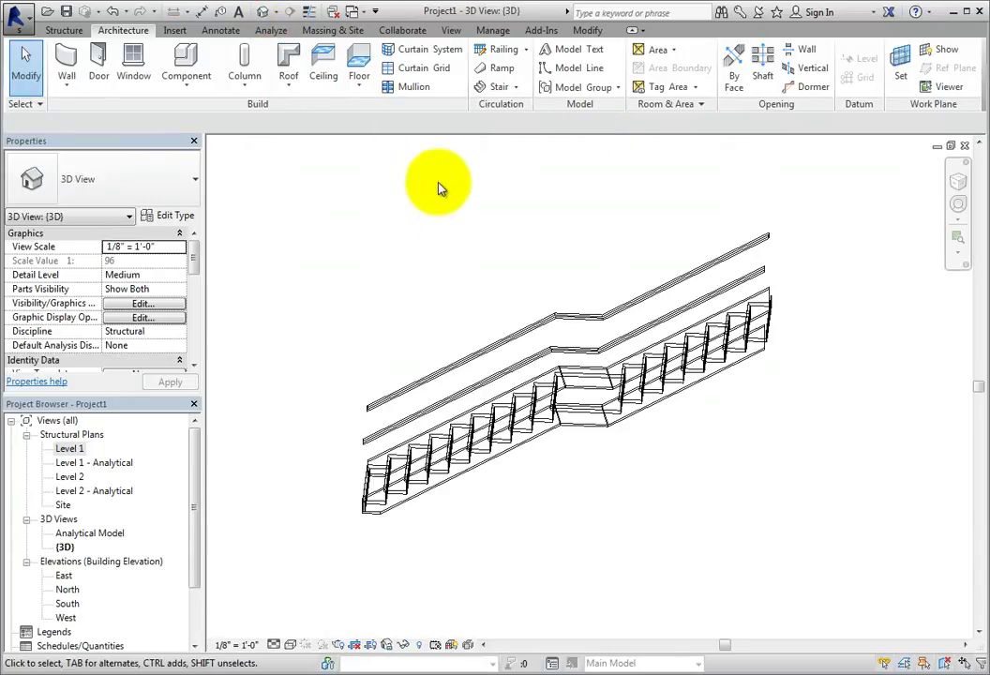
left_click(289, 644)
left_click(313, 578)
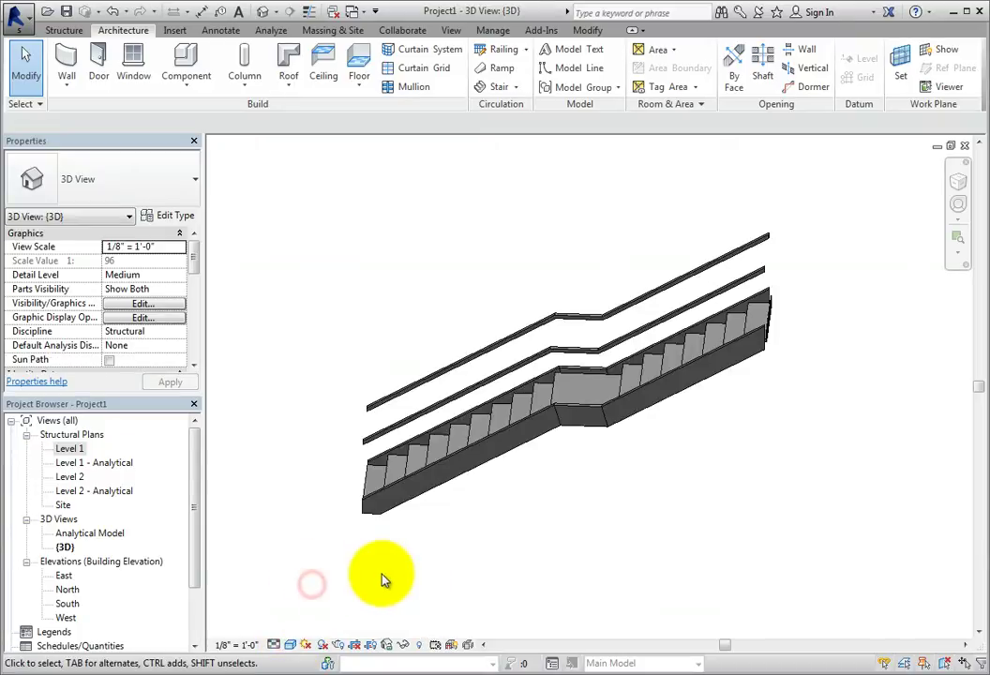
middle_click_drag(377, 566, 341, 561, "shift")
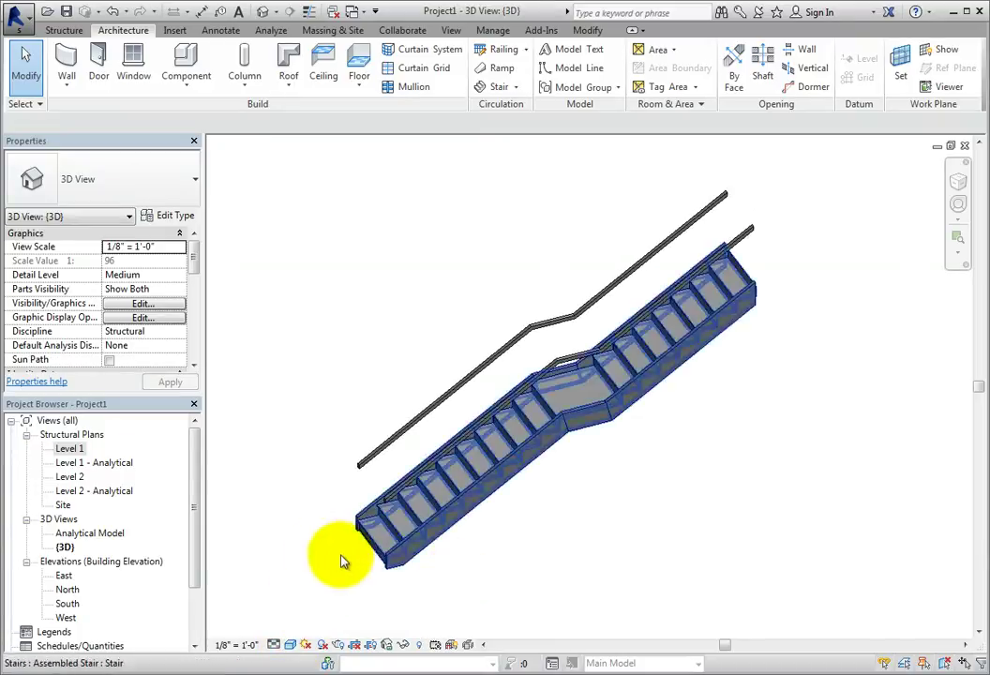
double_click(68, 449)
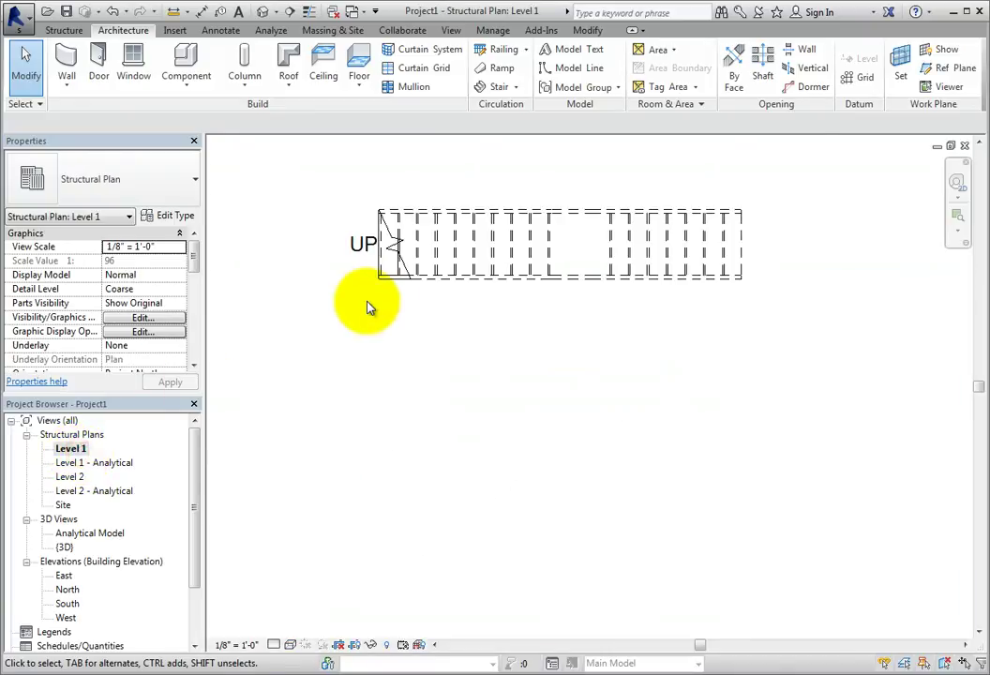
left_click(500, 88)
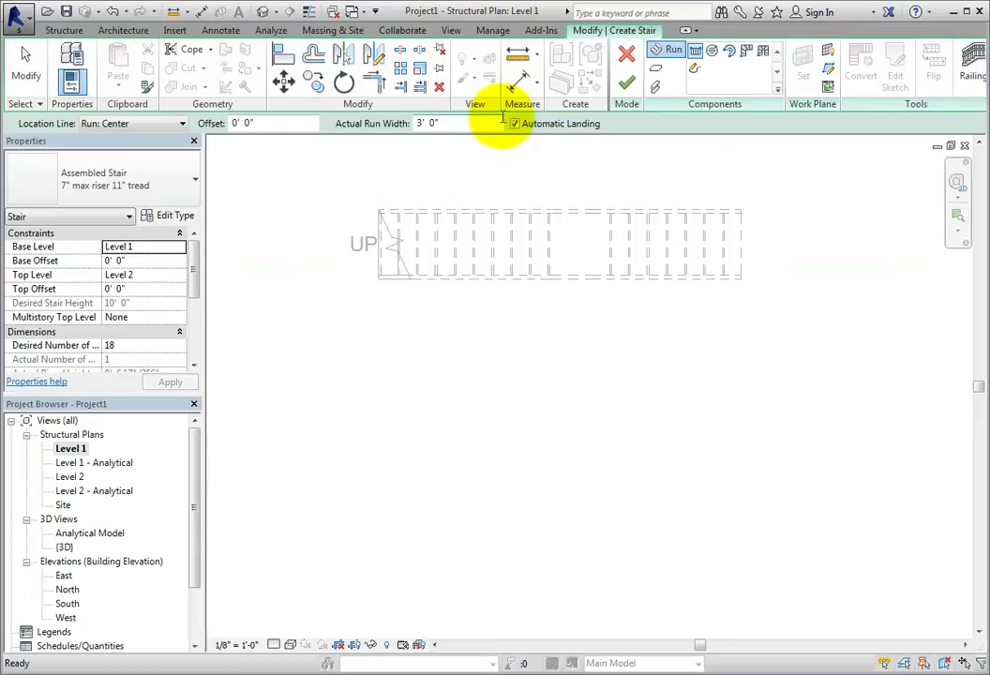
Step: With Automatic Landing off, draw separate runs for risers 1–10 and 11–18, finish, and dismiss the warning
left_click(514, 125)
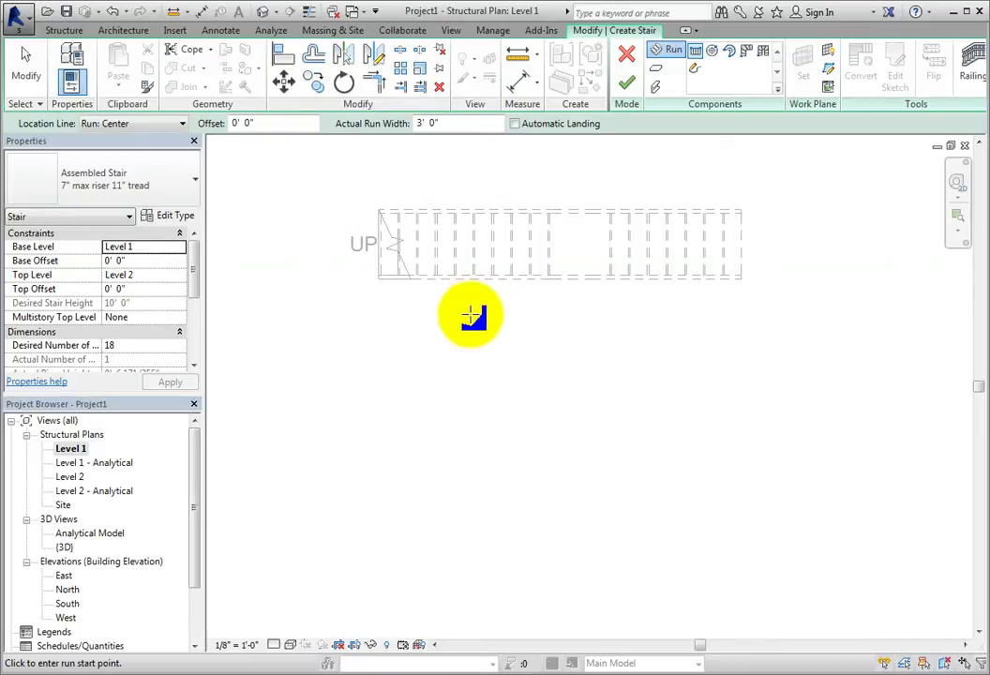
left_click(376, 368)
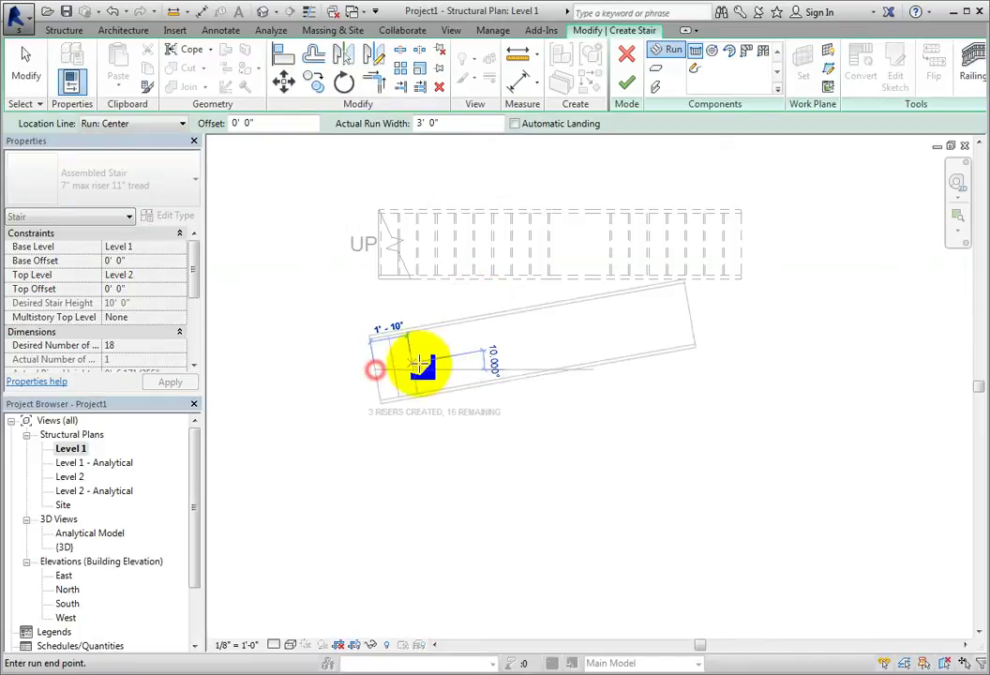
left_click(543, 371)
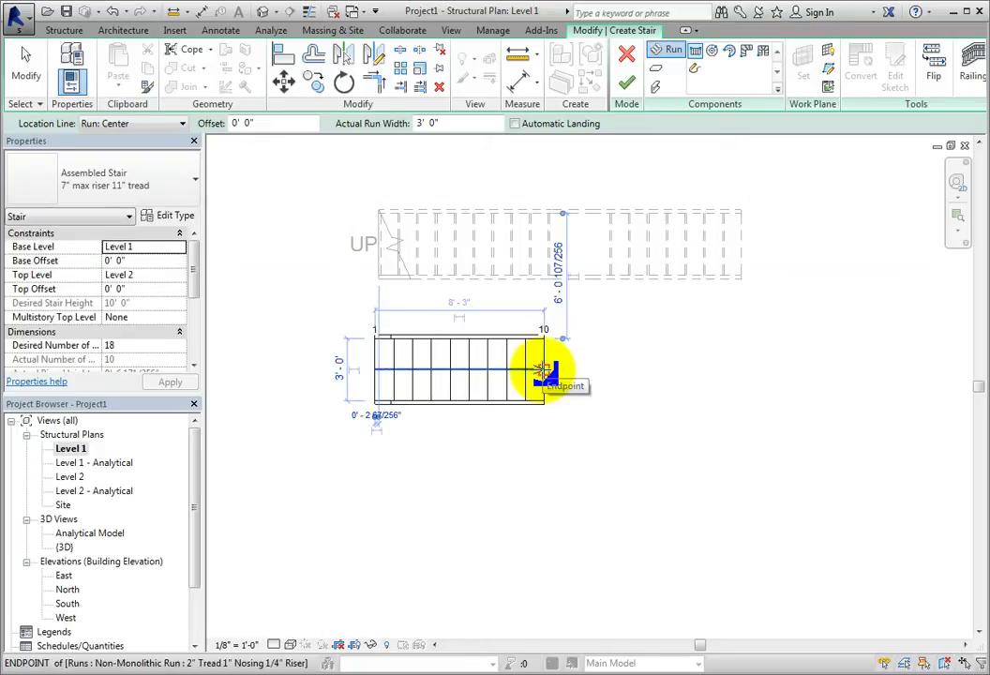
left_click(601, 371)
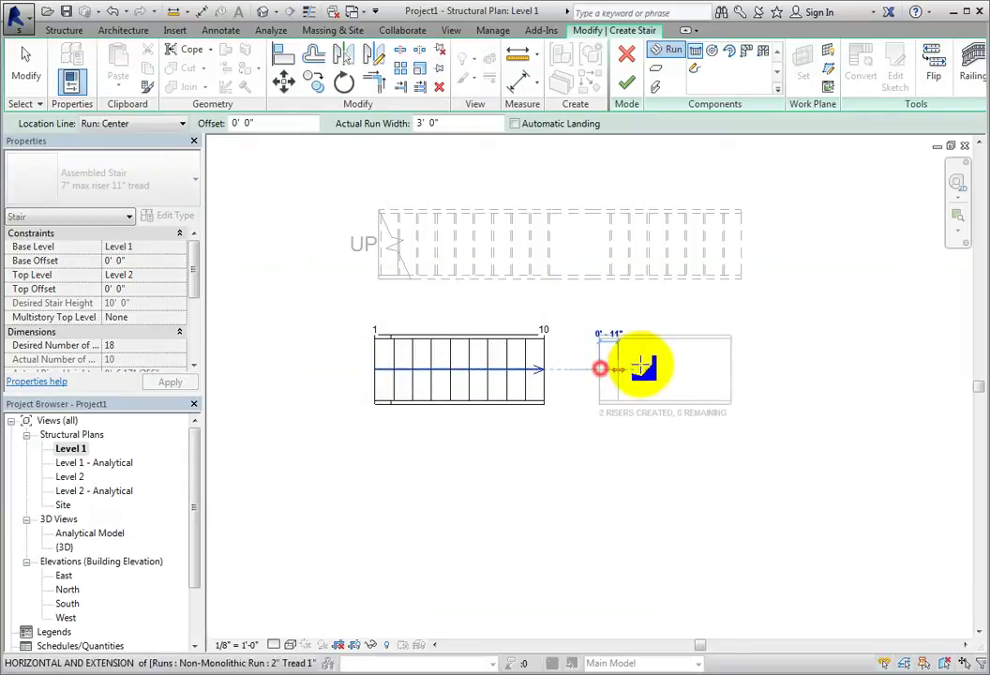
left_click(739, 367)
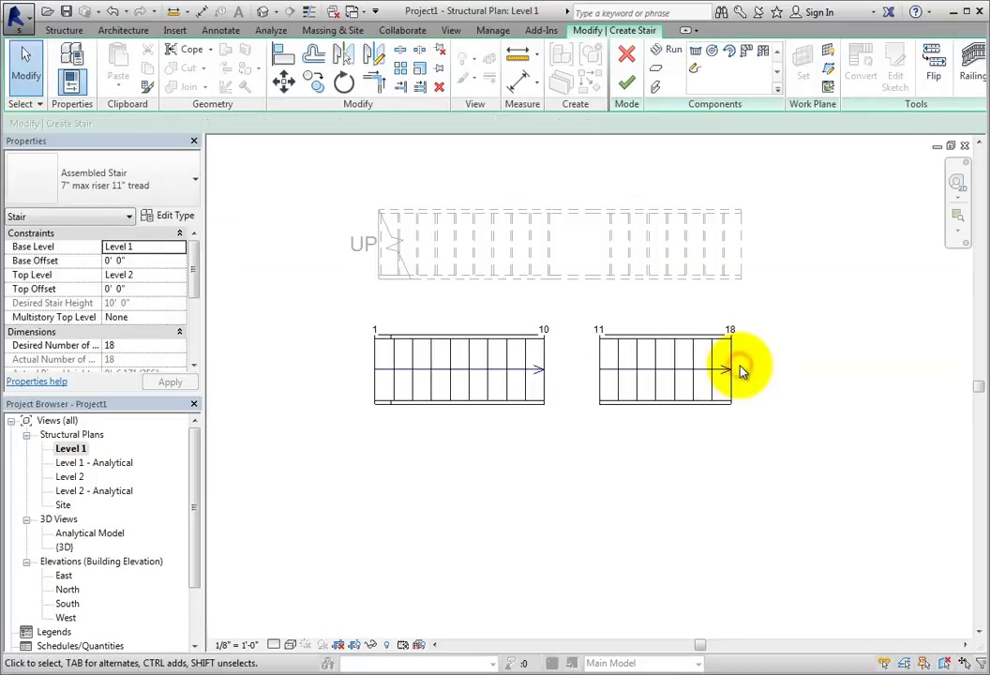
left_click(626, 82)
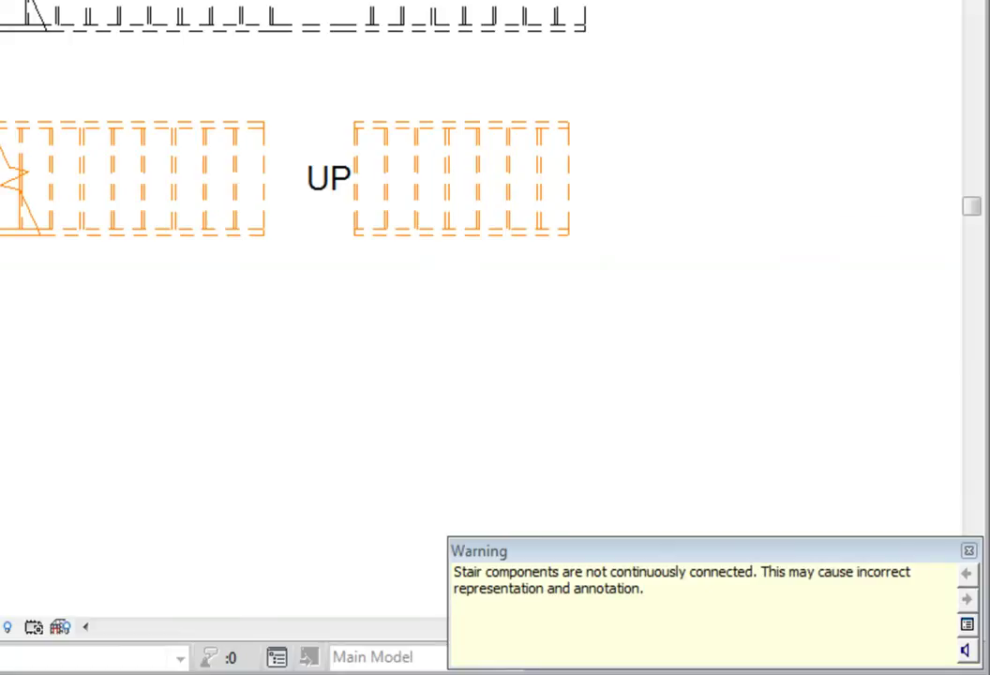
key("Escape")
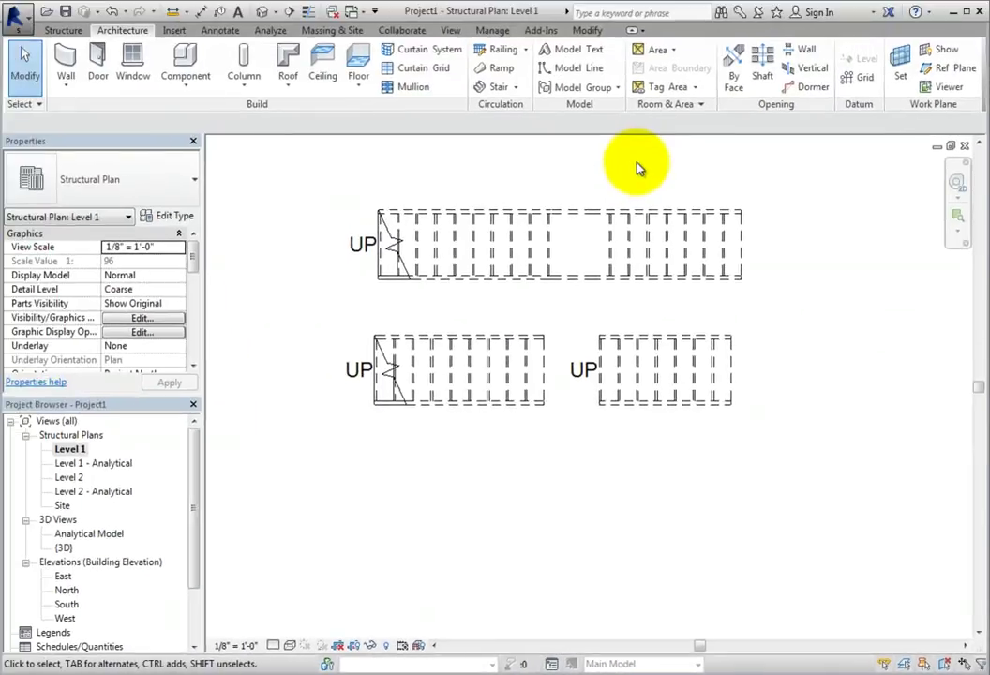
Step: Edit the lower stair and add a landing by picking its two runs, then finish editing
left_click(544, 363)
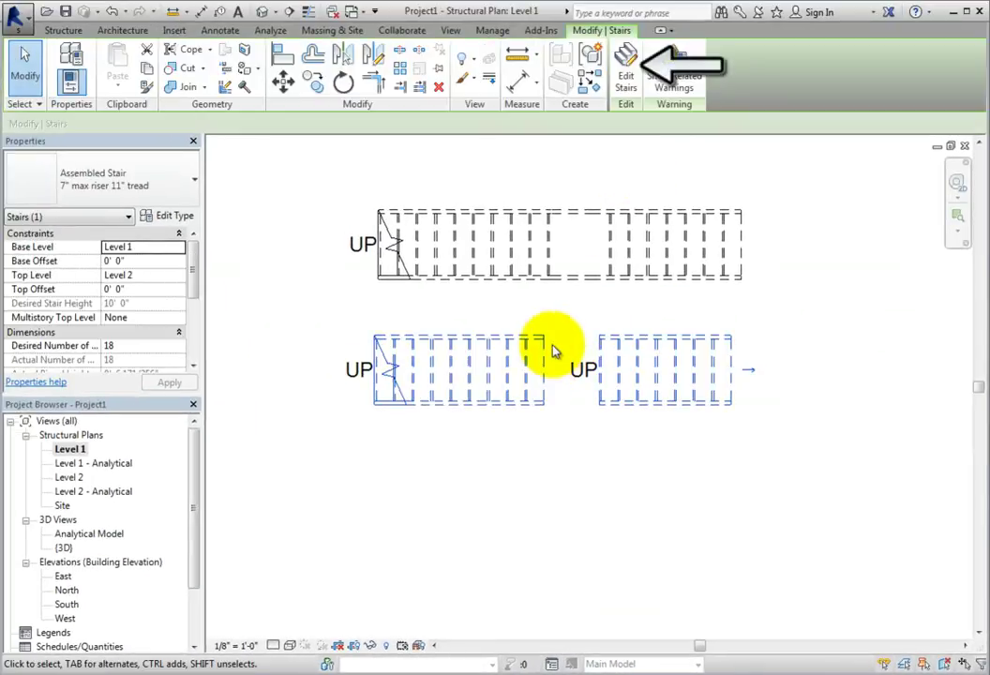
left_click(625, 67)
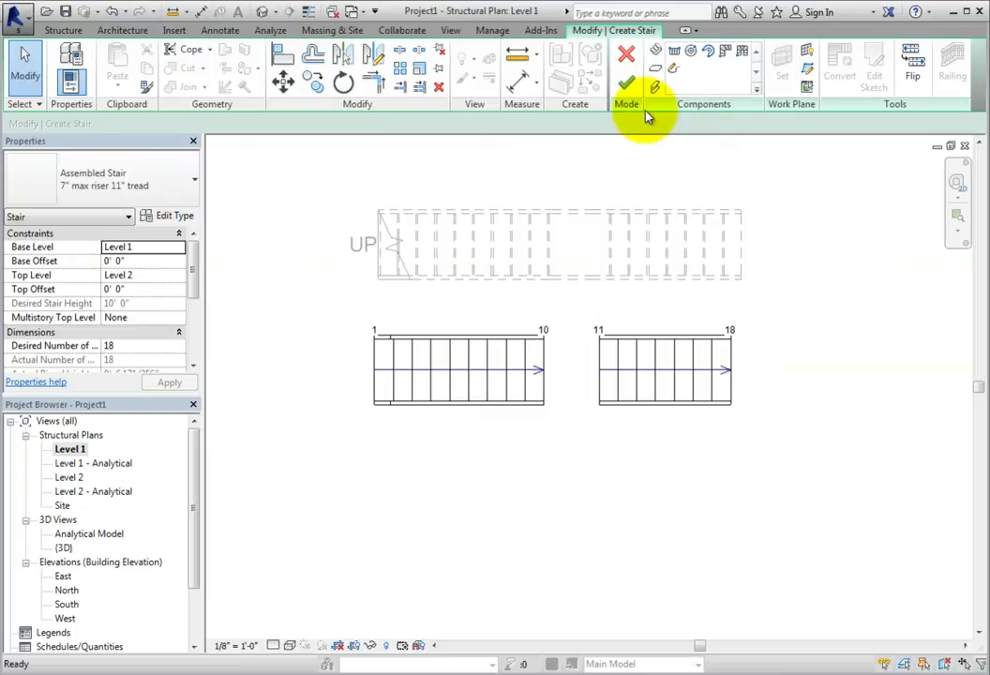
left_click(656, 71)
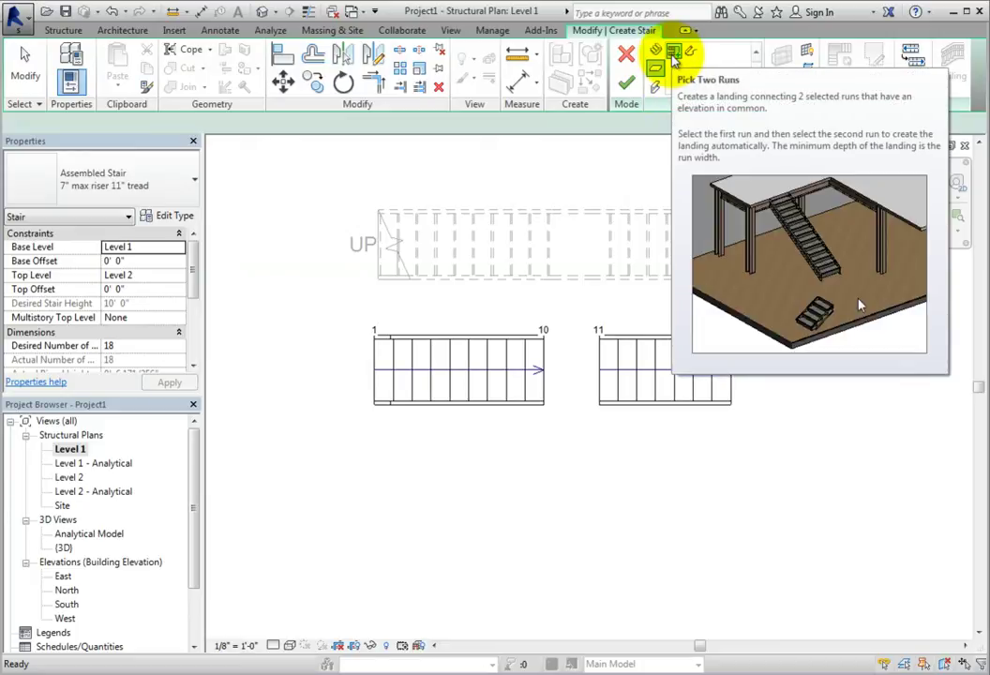
left_click(548, 360)
left_click(598, 359)
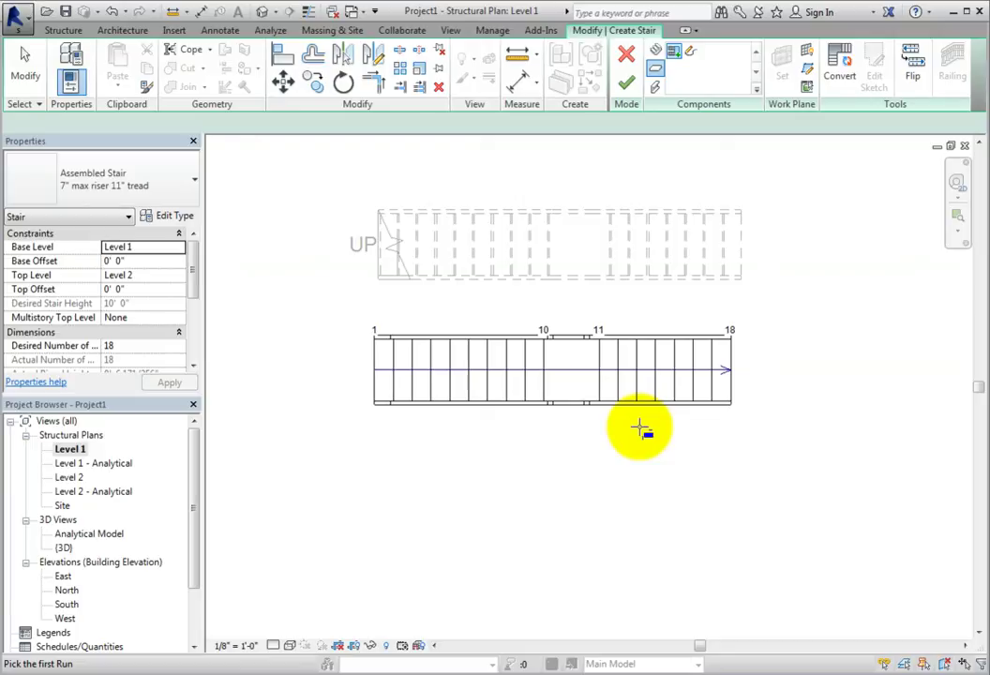
left_click(622, 86)
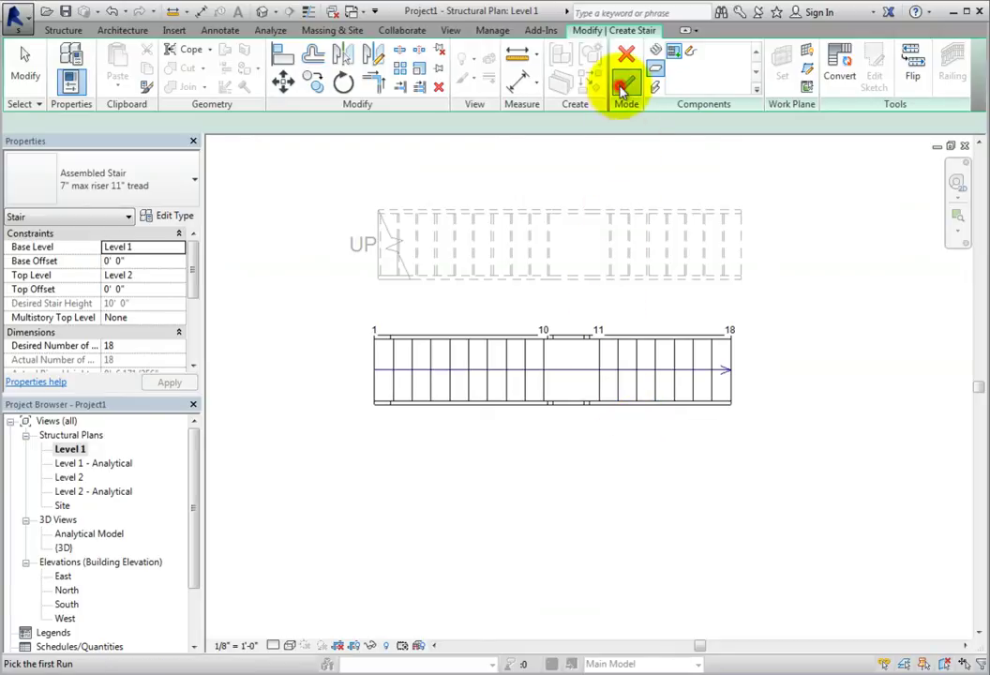
left_click(266, 13)
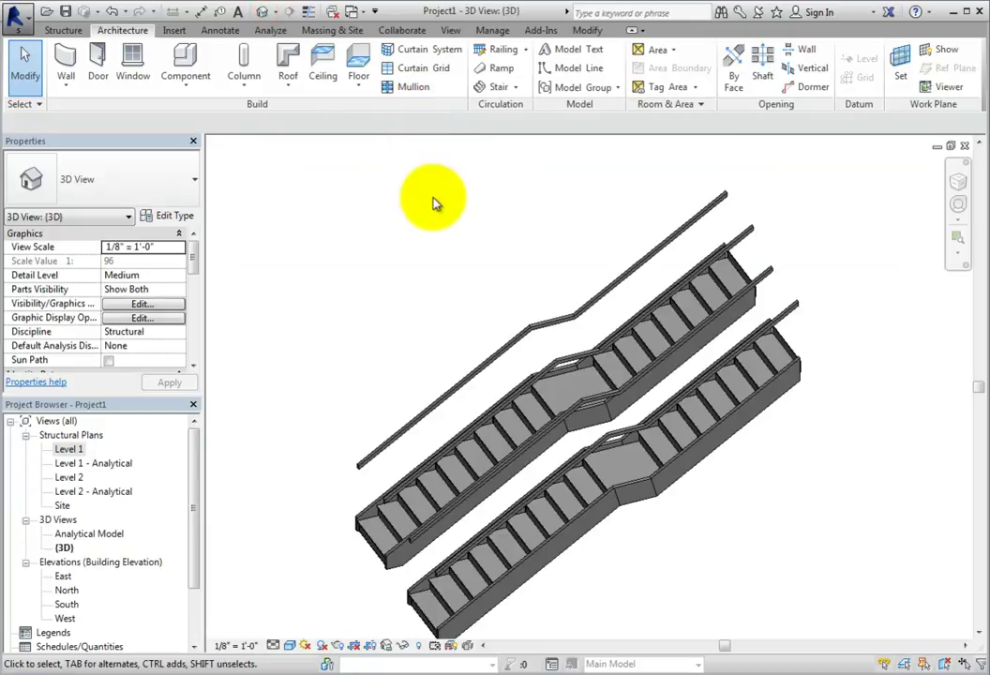
middle_click_drag(441, 221, 494, 206, "shift")
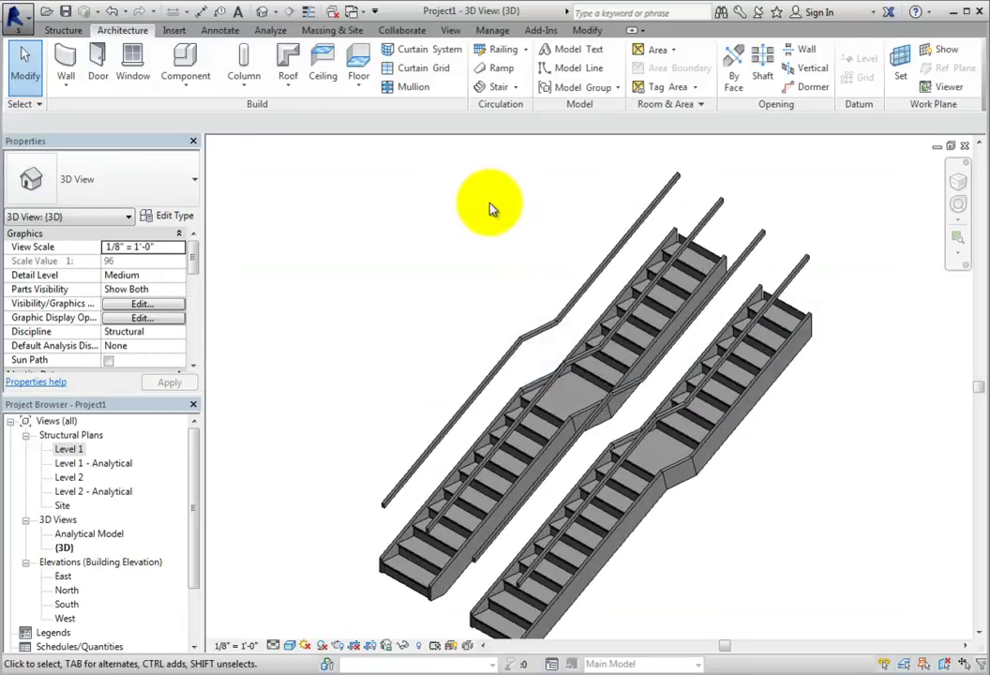
scroll(489, 206, "down", 2)
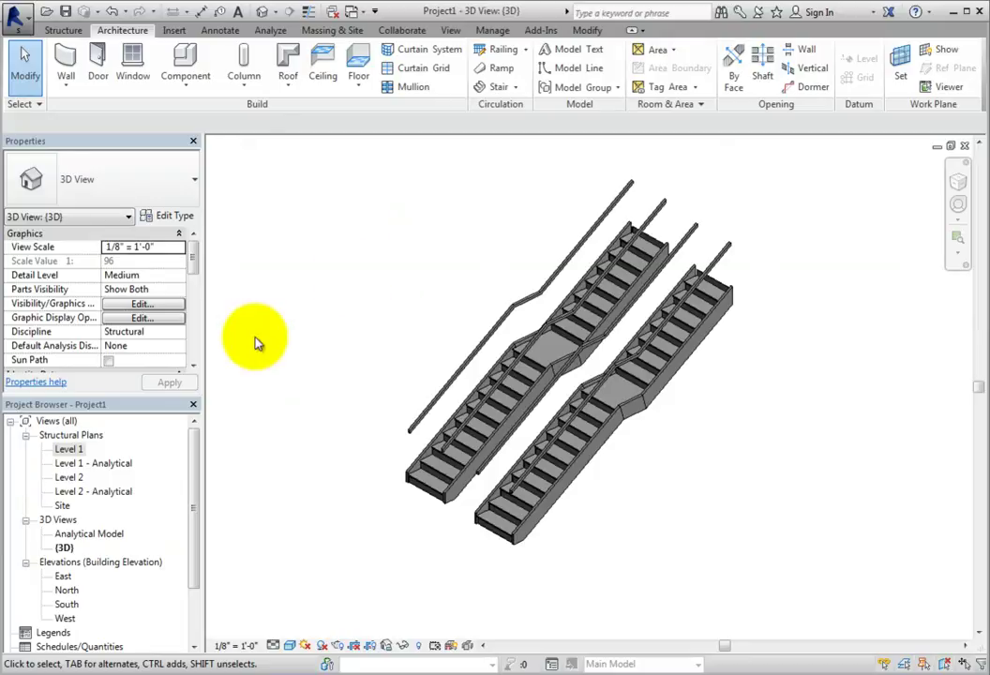
left_click(82, 451)
left_click(82, 450)
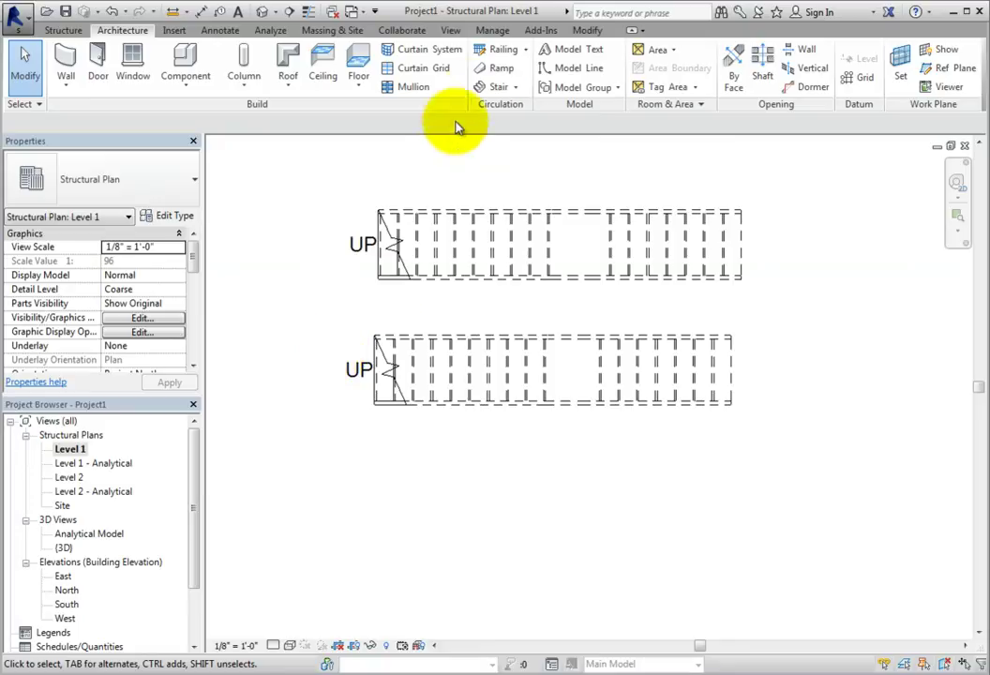
Step: With Automatic Landing on, sketch a 10-riser horizontal run and a second run turning upward, then finish
left_click(493, 86)
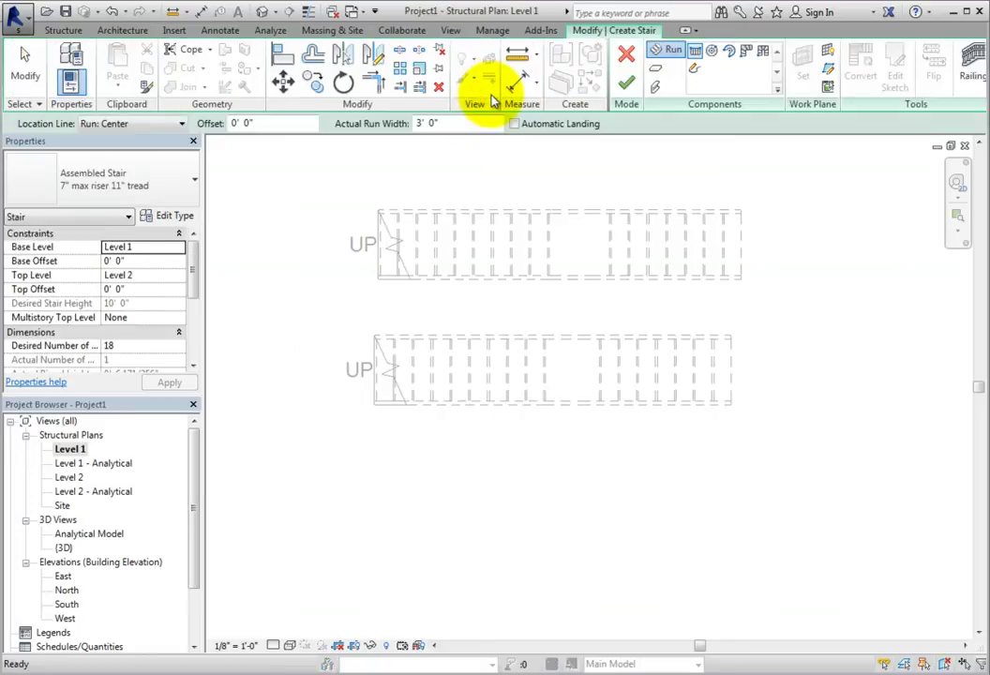
left_click(513, 125)
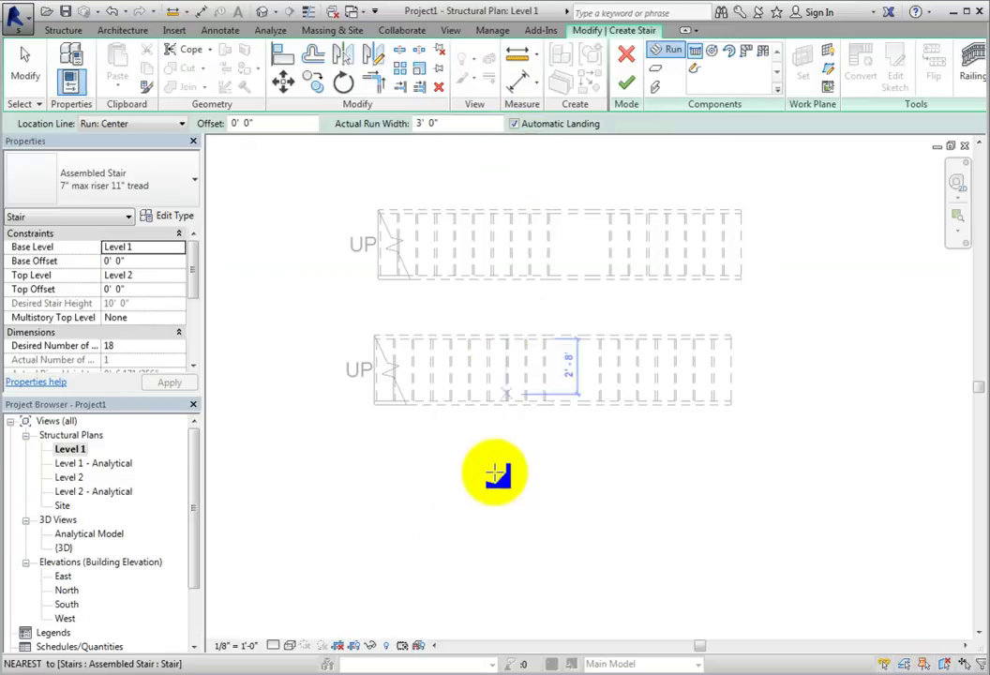
left_click(386, 588)
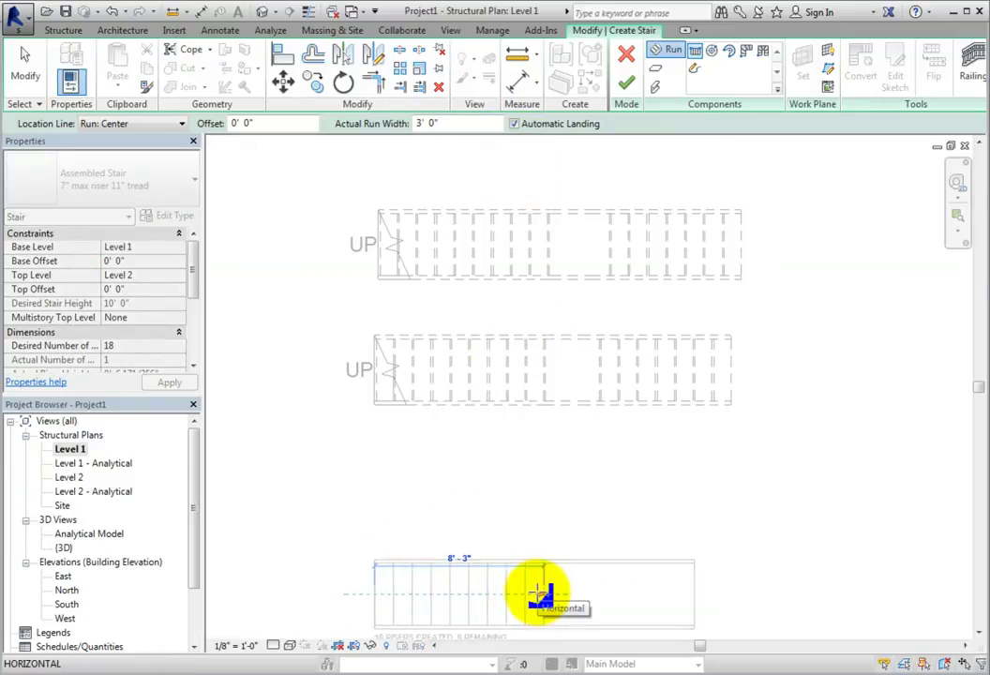
left_click(547, 593)
middle_click_drag(562, 593, 568, 552)
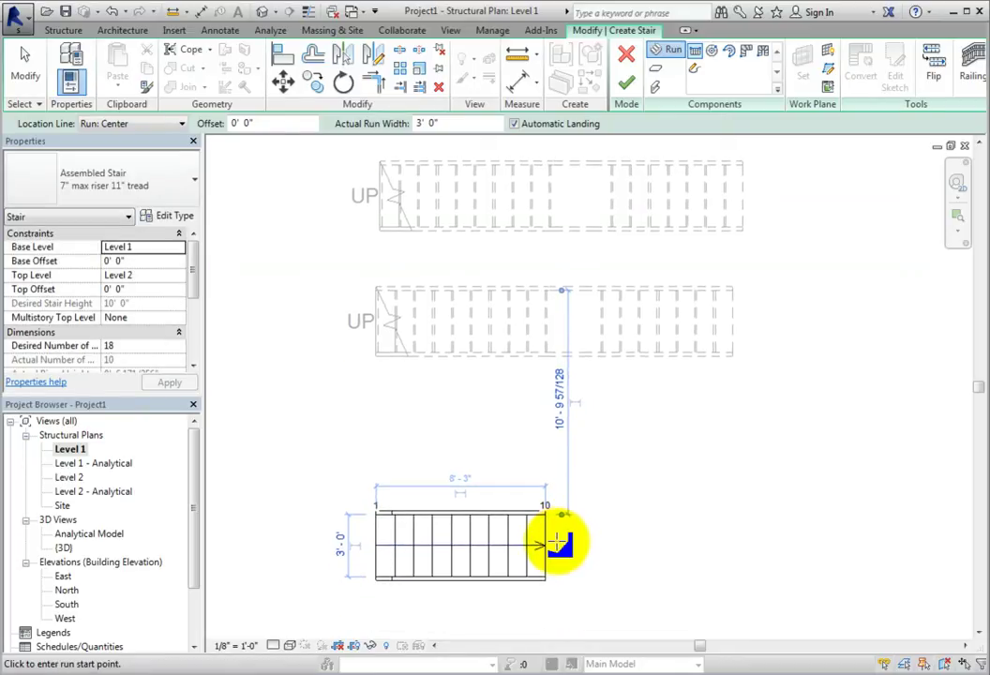
left_click(610, 544)
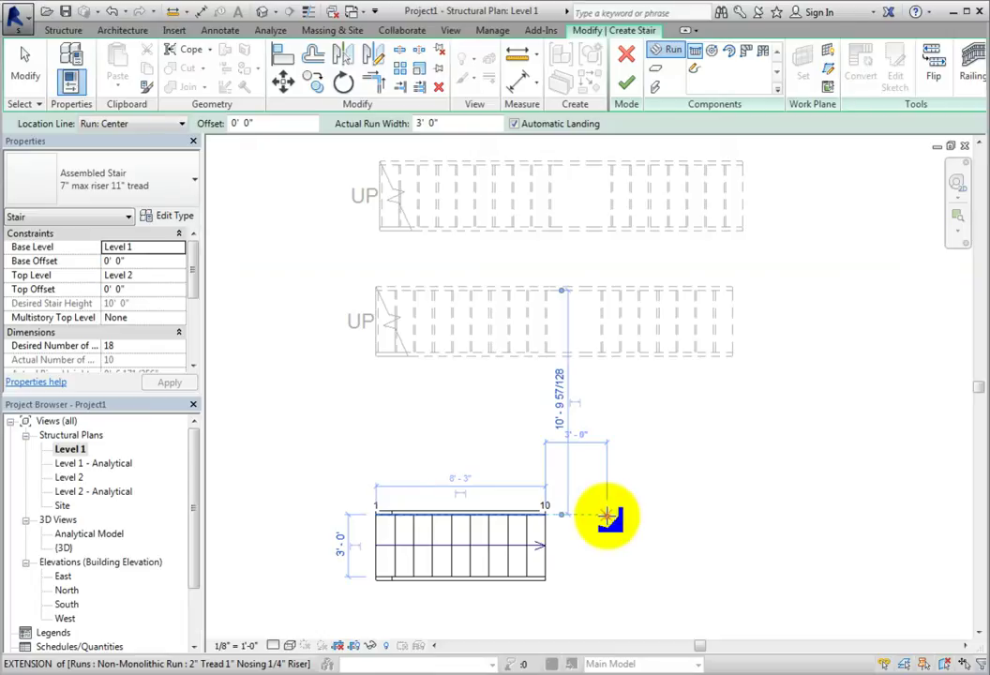
left_click(607, 514)
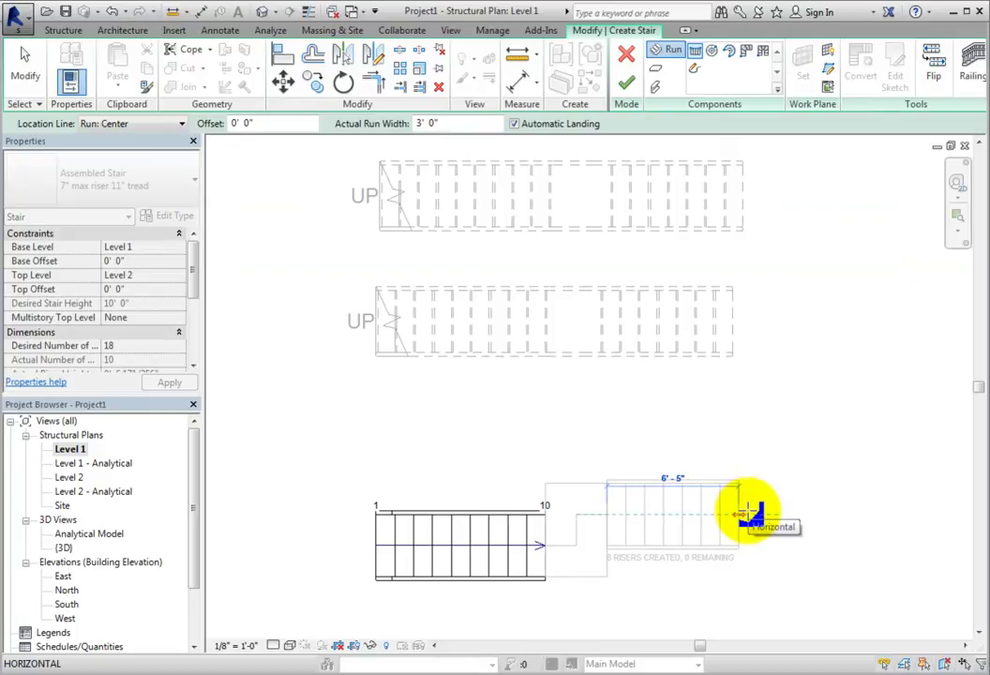
left_click(600, 409)
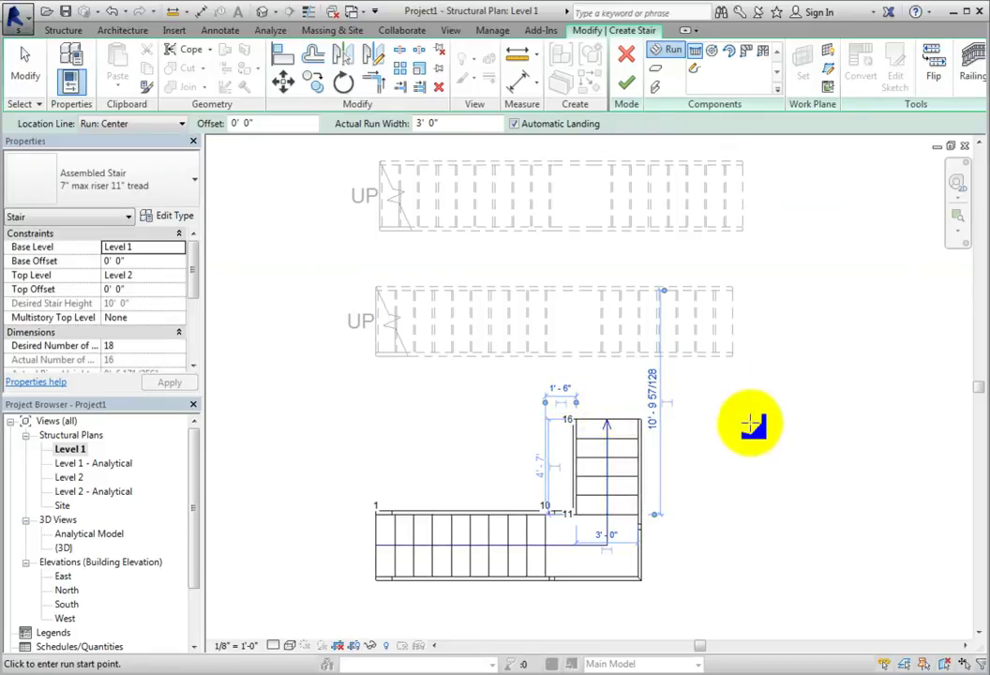
left_click(626, 83)
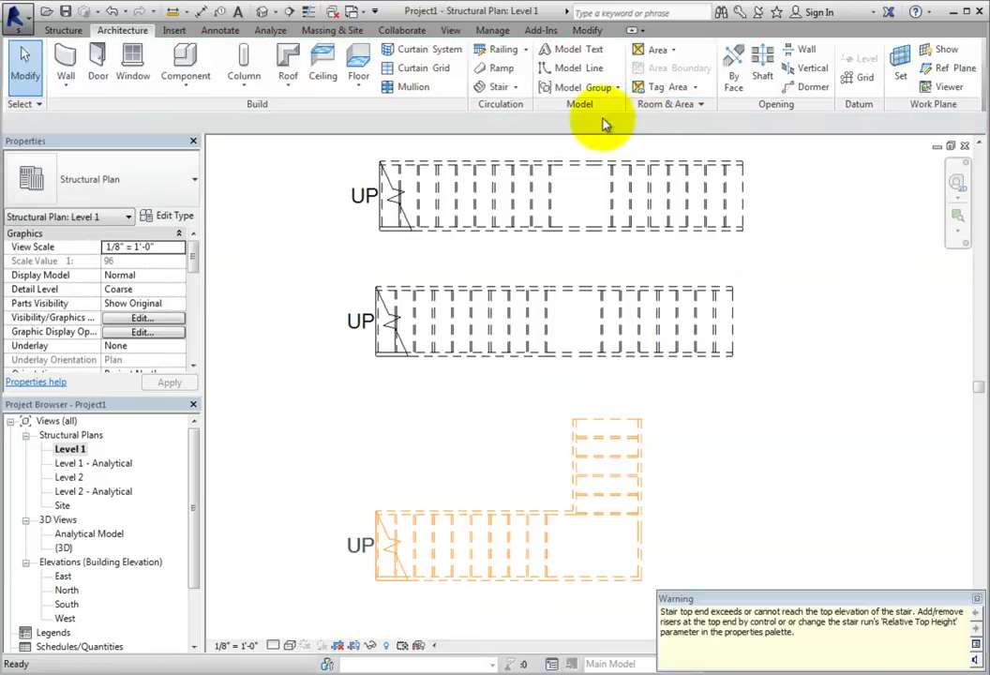
Step: Check the L-shaped stair in 3D, then return to Level 1 with empty space below it
left_click(320, 167)
left_click(263, 11)
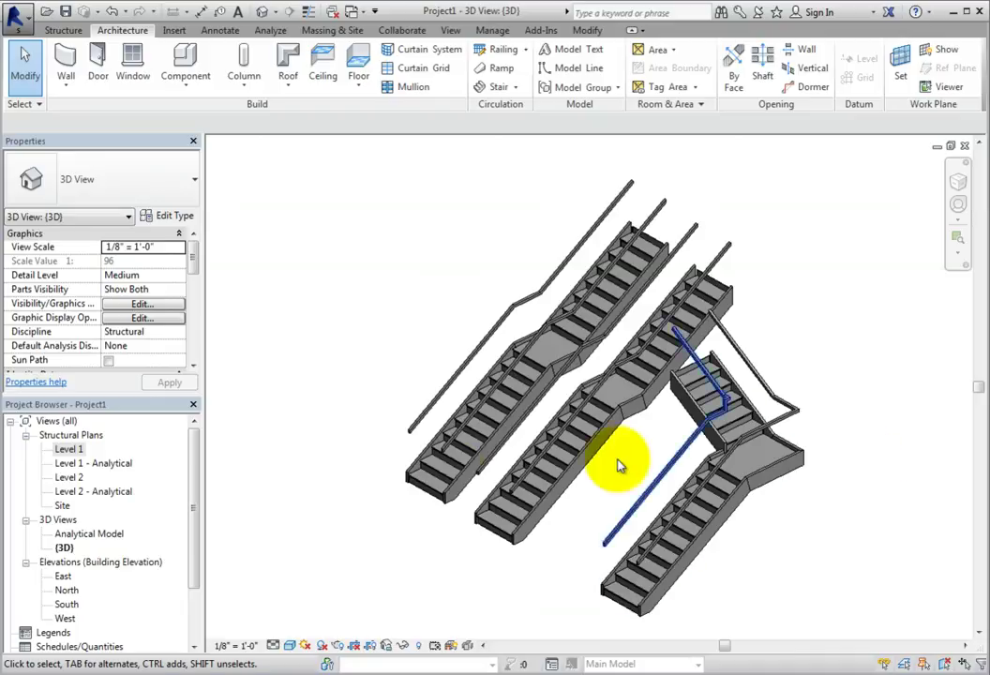
double_click(69, 451)
middle_click_drag(473, 466, 454, 293)
scroll(454, 293, "down", 2)
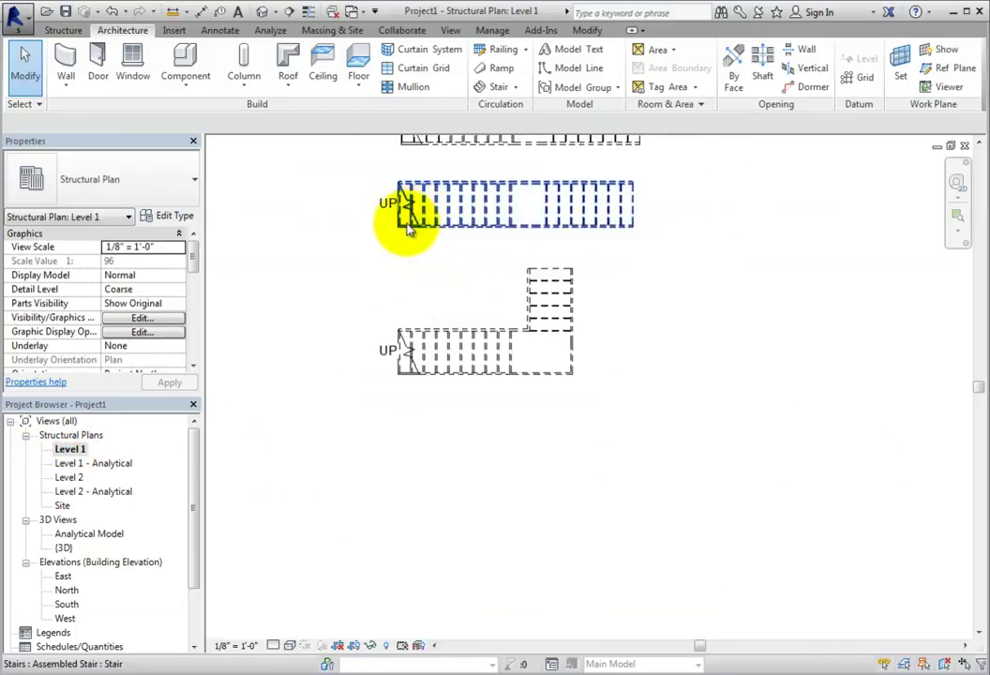
left_click(497, 87)
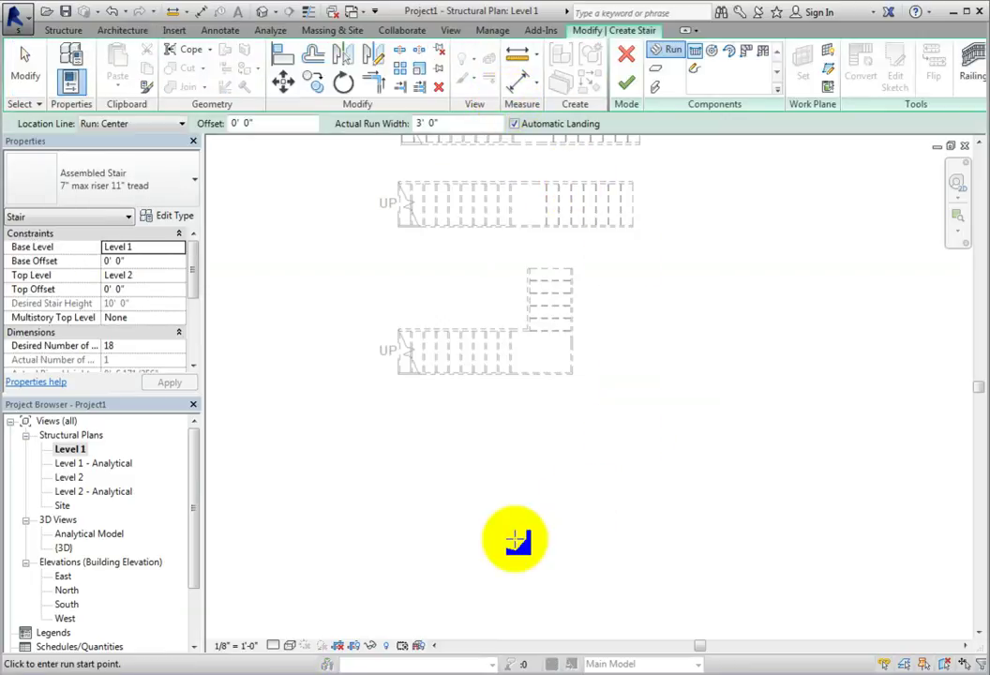
Step: Sketch a 10-riser run and a return run leftward above it for risers 11–18
left_click(380, 526)
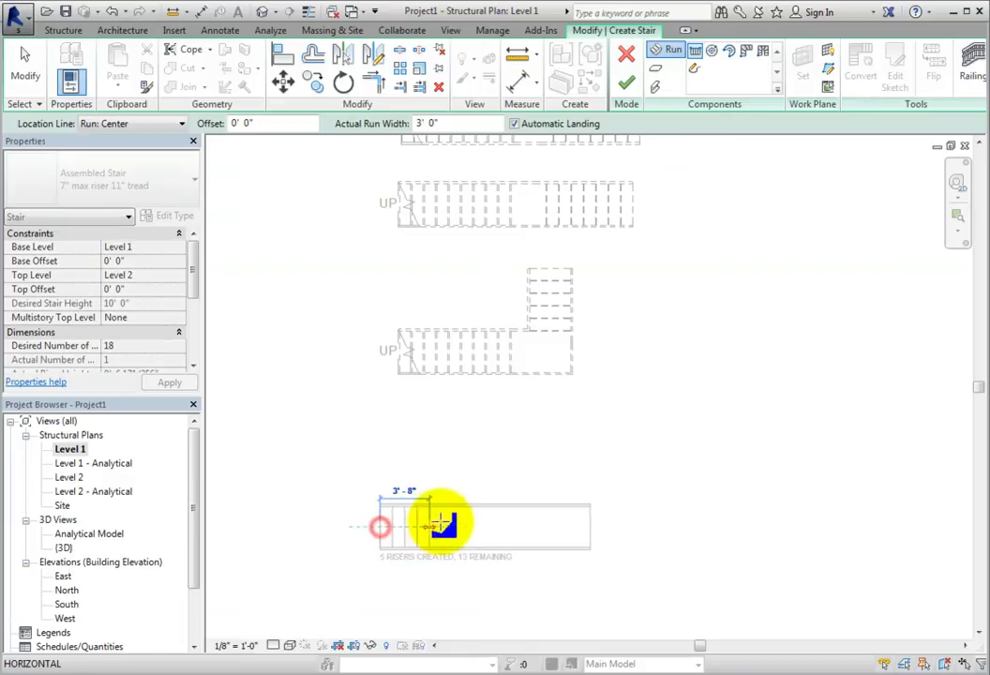
left_click(490, 526)
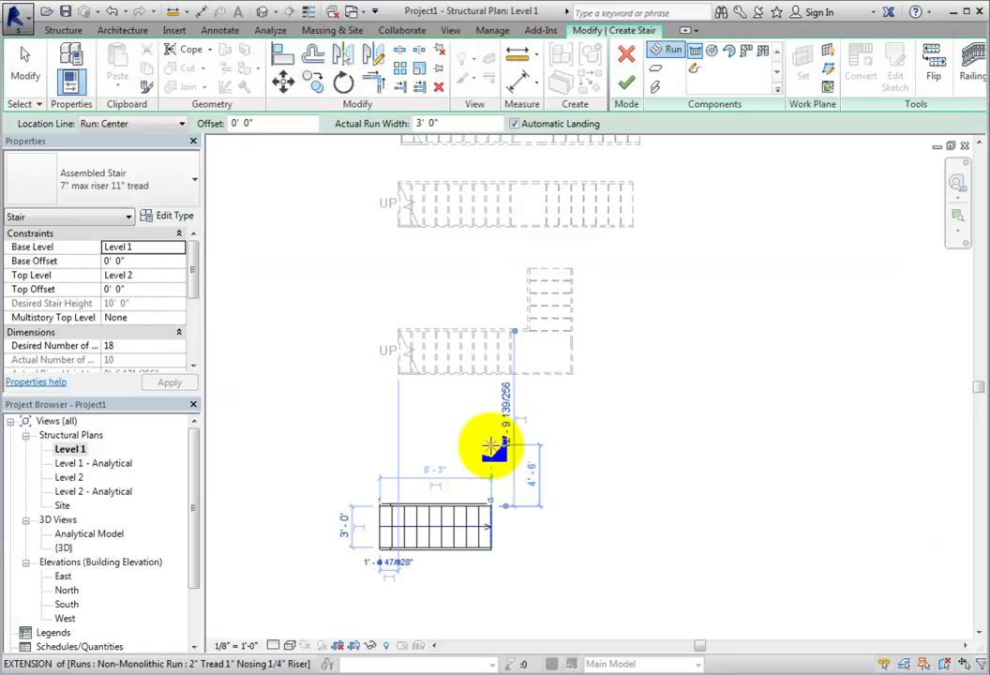
left_click(494, 448)
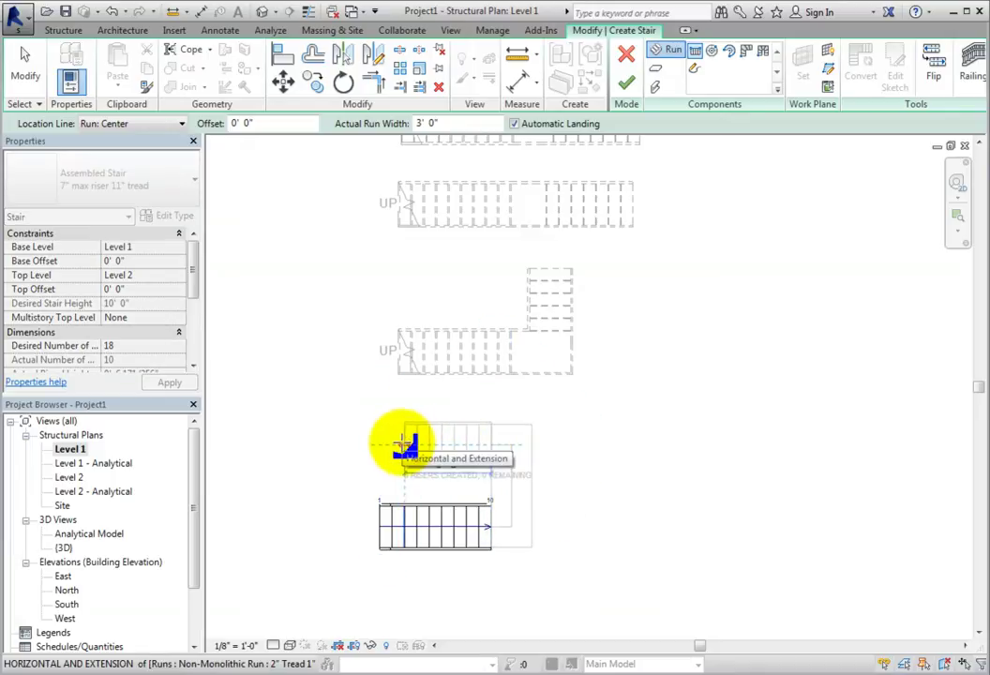
left_click(405, 446)
key("Escape")
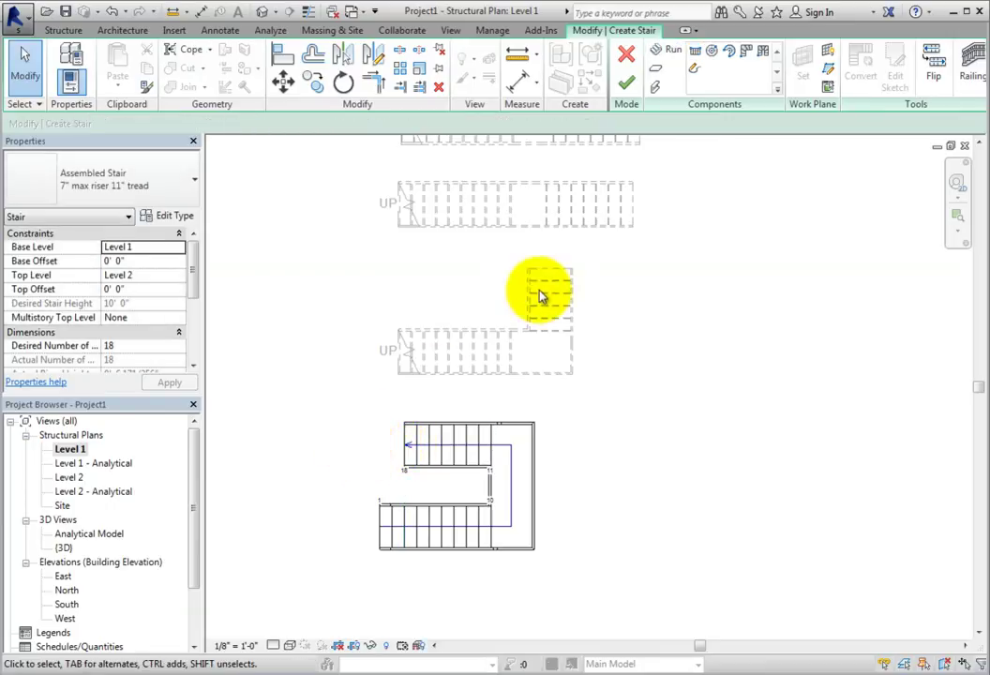
Step: Move the upper run to a 1'-6" gap from the lower run and finish the U-shaped stair
left_click(459, 433)
left_click_drag(465, 480, 467, 499)
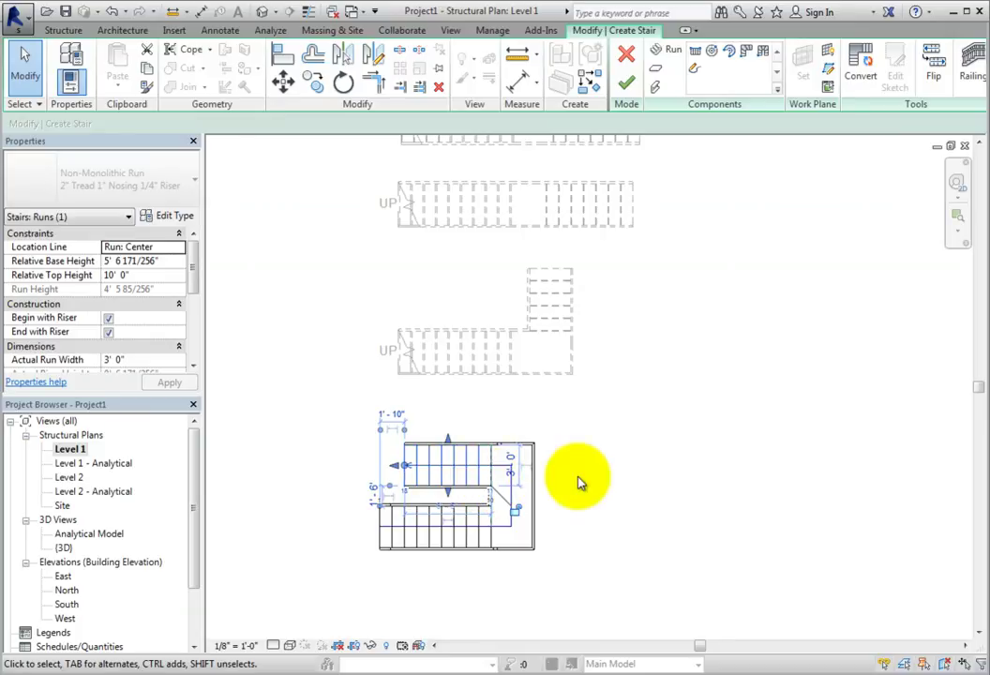
left_click(626, 87)
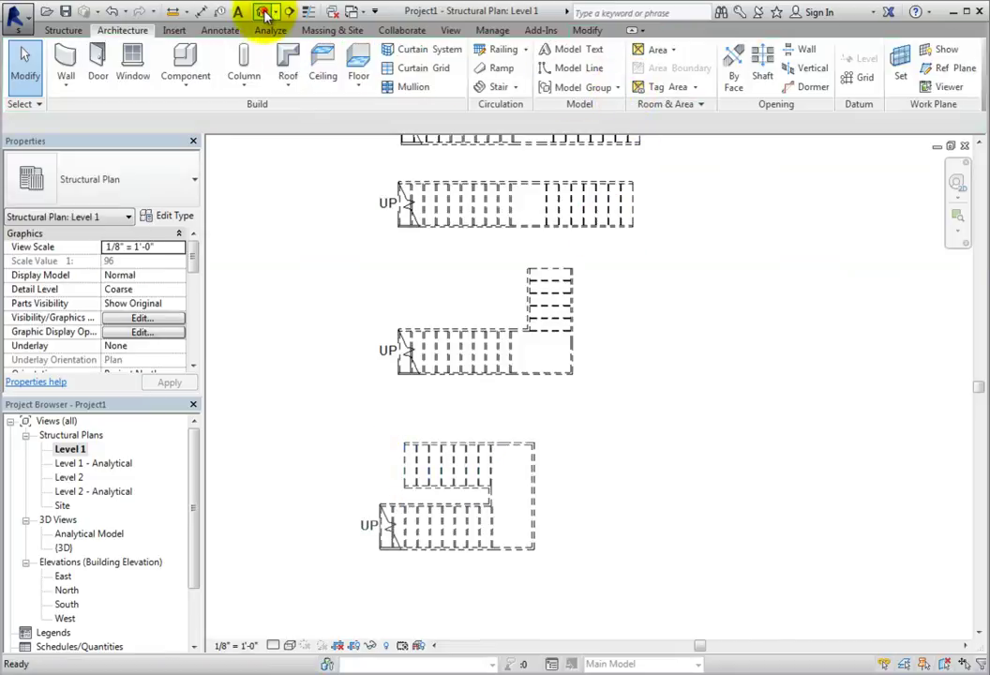
Step: Orbit the 3D view around all four stairs to inspect the U-shaped one
left_click(265, 16)
left_click(625, 309)
scroll(695, 379, "down", 2)
left_click(726, 412)
middle_click_drag(726, 412, 470, 380)
left_click(502, 407)
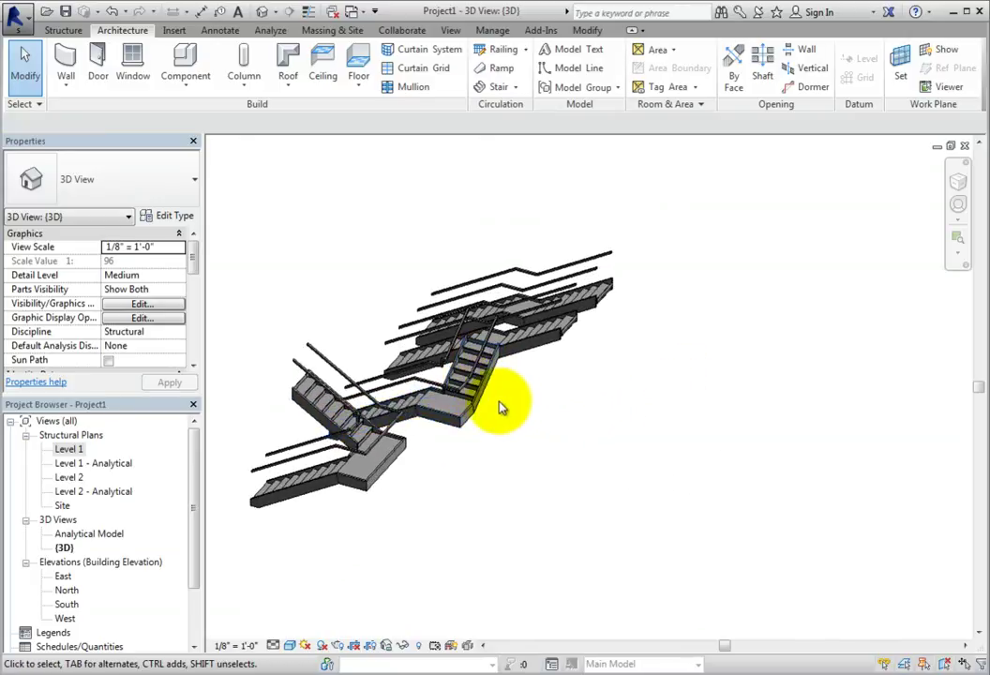
middle_click_drag(519, 417, 559, 384, "shift")
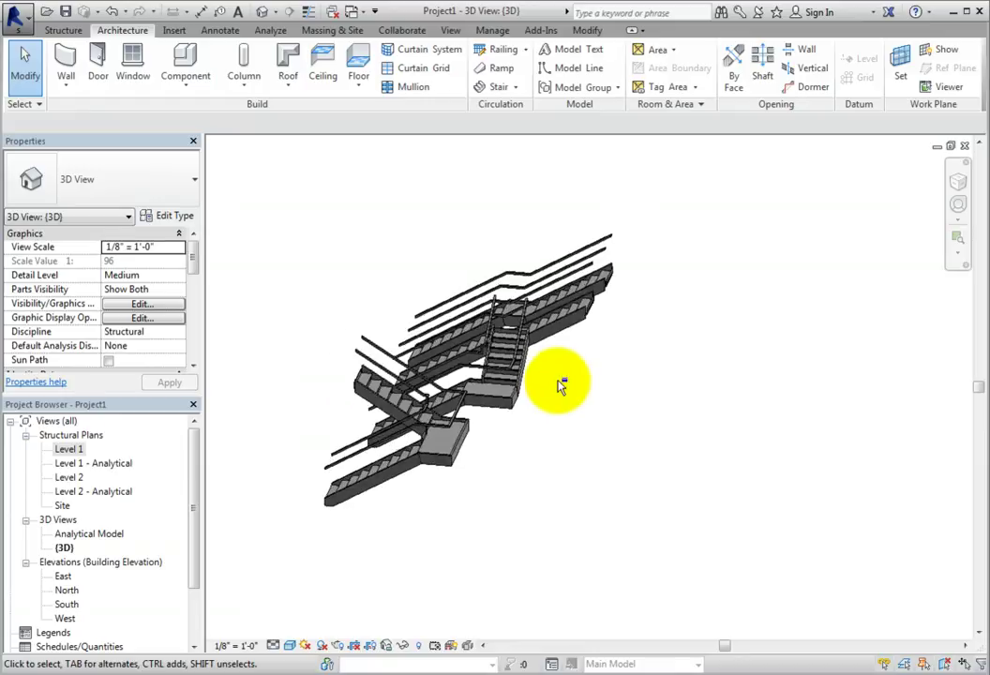